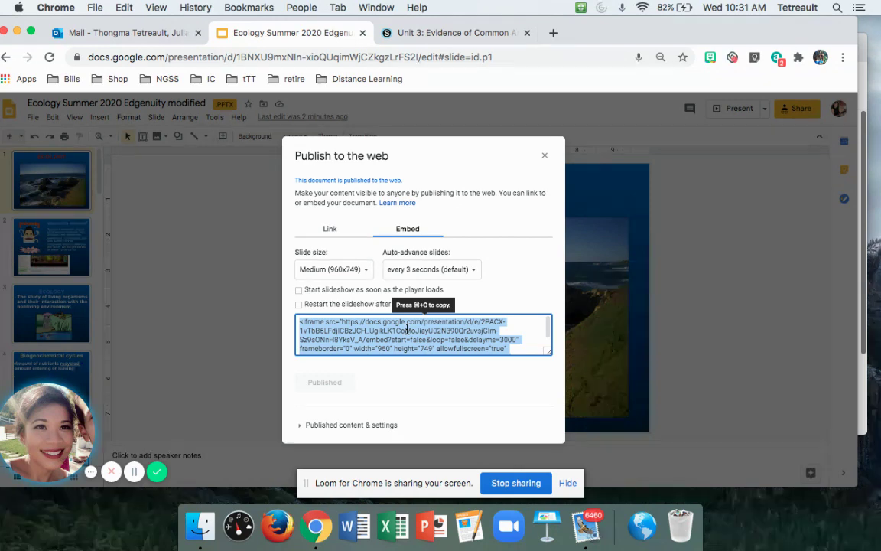
# Copy the Ecology presentation's iframe embed code from the Publish to the web dialog and close the dialog
pyautogui.rightClick(407, 329)
pyautogui.click(435, 357)
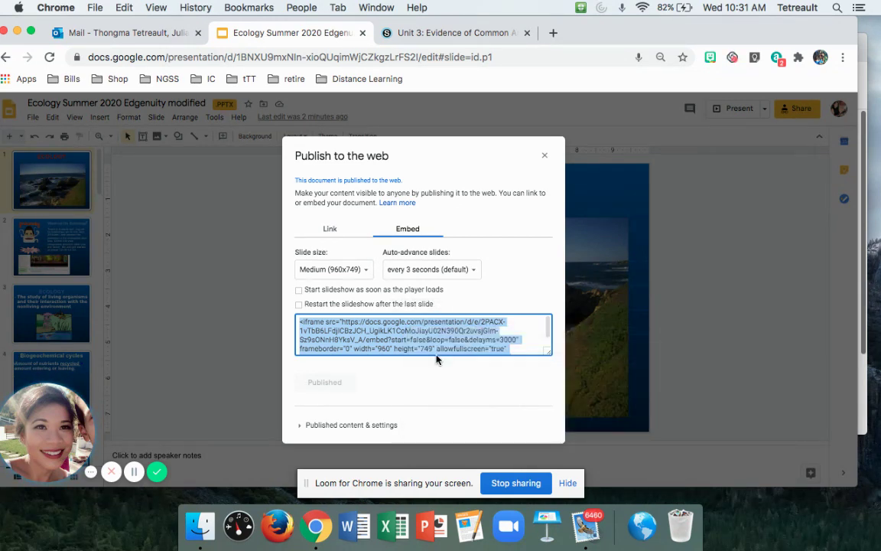
pyautogui.click(544, 158)
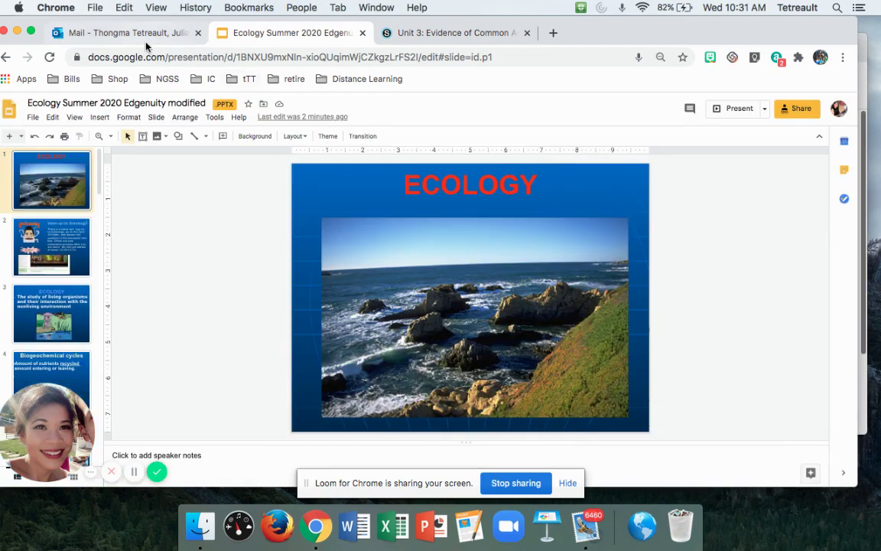
# Switch to the Schoology course and start a new page titled "Ecology Lesson" in the Unit 3: Evidence of Common Ancestry folder
pyautogui.click(413, 33)
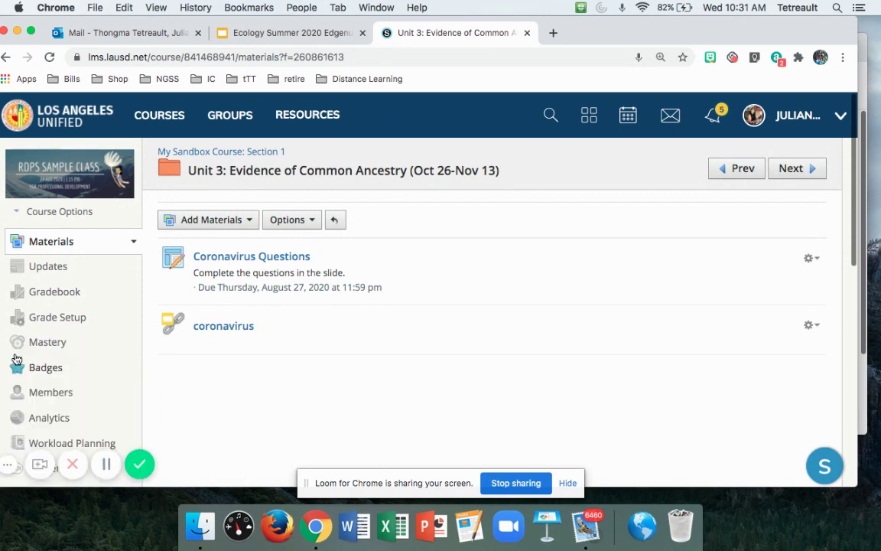
pyautogui.click(250, 222)
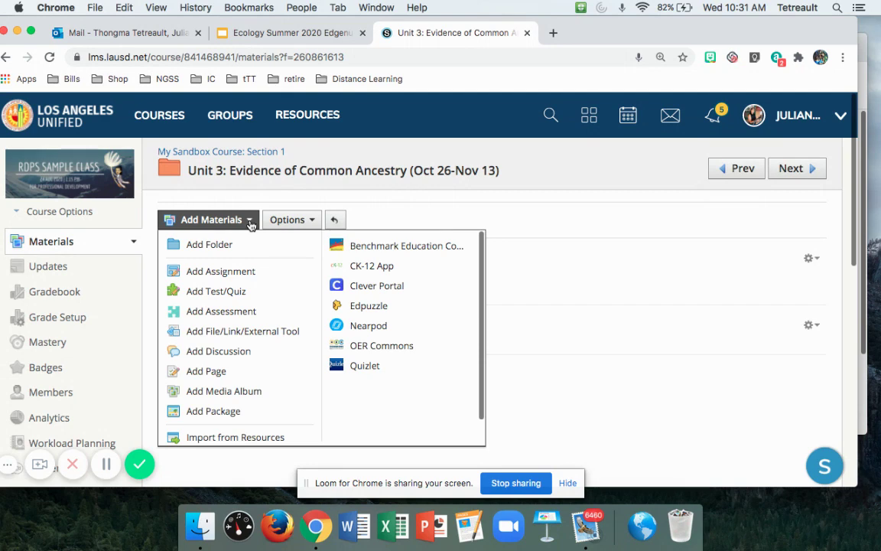
pyautogui.click(242, 370)
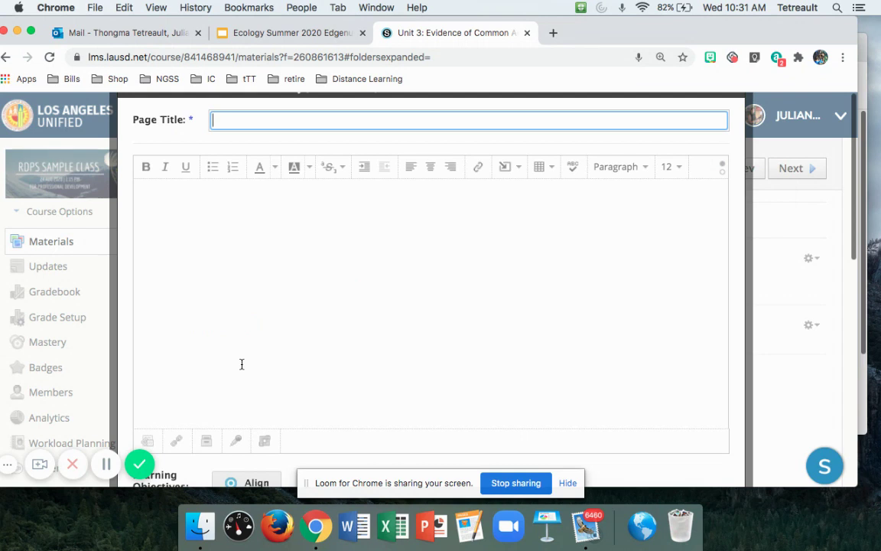
pyautogui.write('Ecology Lesson')
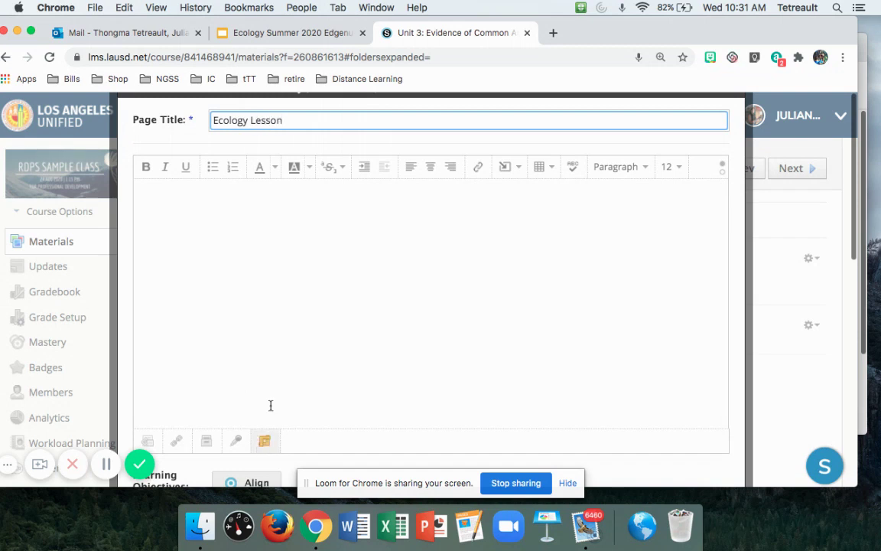
# Enter "Answer the questions given on Thursday:" as the page text and insert two empty lines above it
pyautogui.click(308, 269)
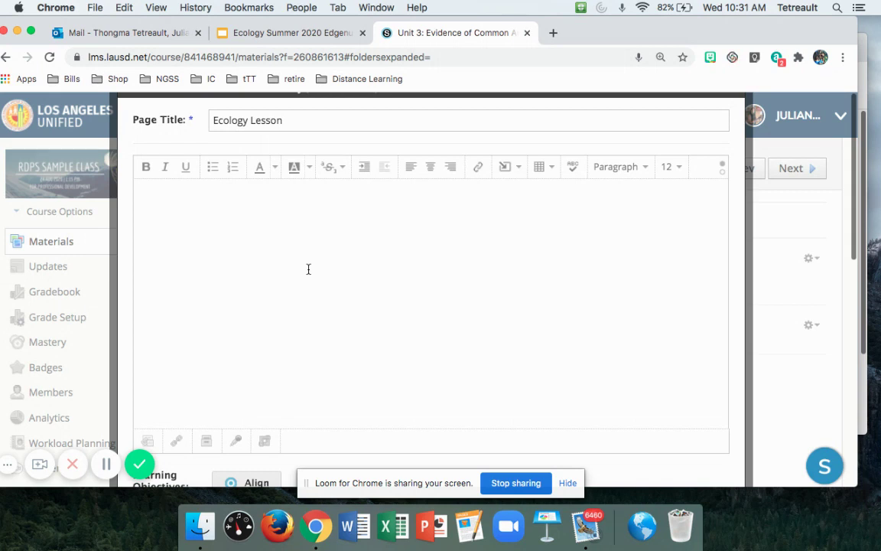
pyautogui.write('Answer the questions give')
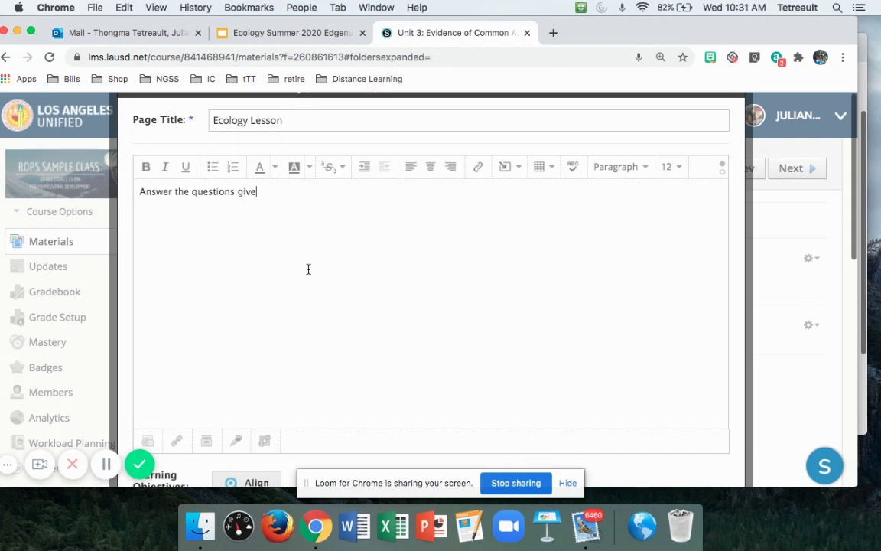
pyautogui.write('n on Thursday:')
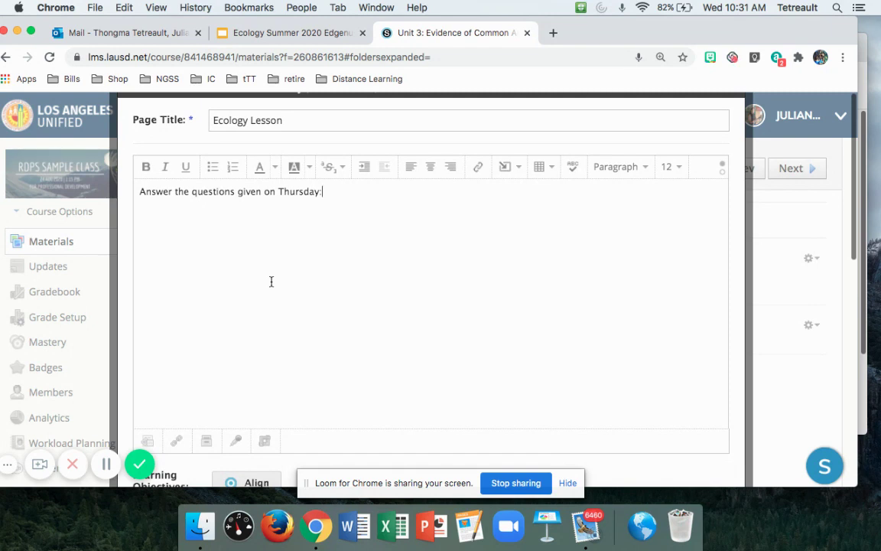
pyautogui.click(138, 193)
pyautogui.press('Return')
pyautogui.press('Return')
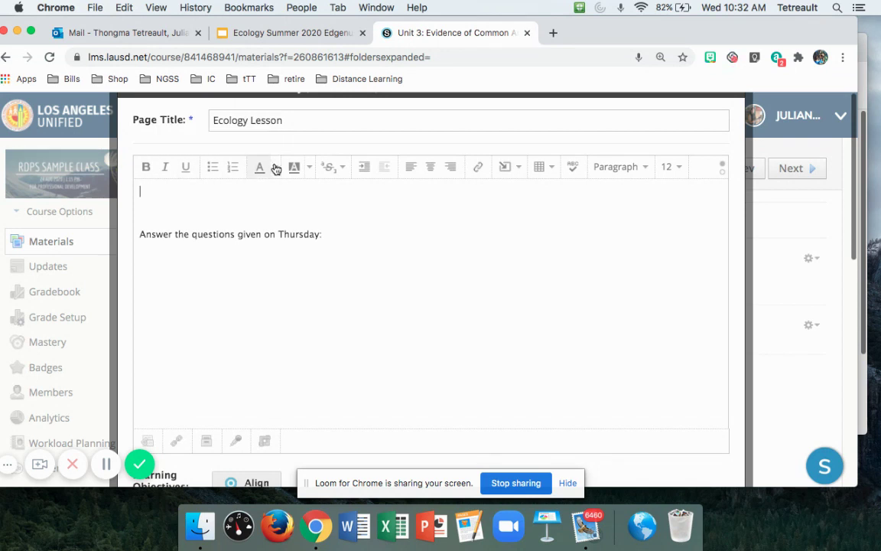
# Show the page content as HTML source and paste the copied iframe embed code above the existing paragraphs
pyautogui.click(724, 175)
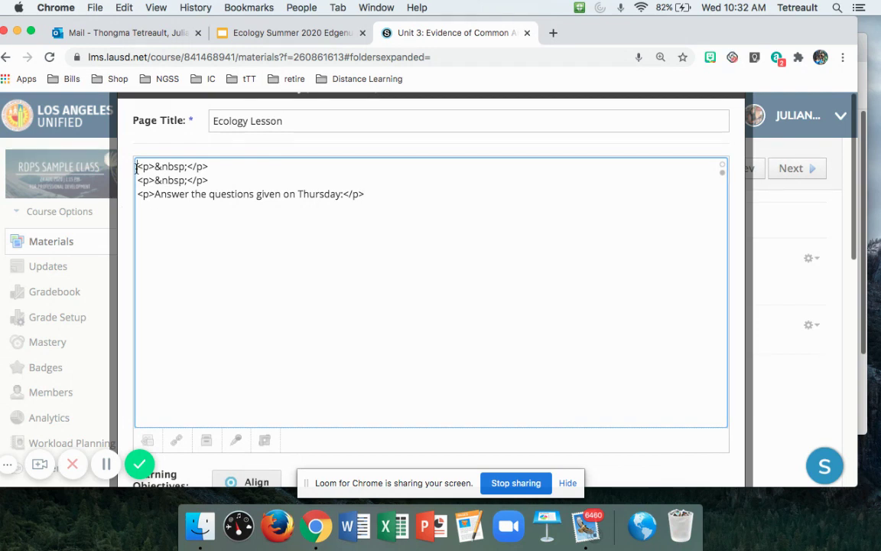
pyautogui.press('Return')
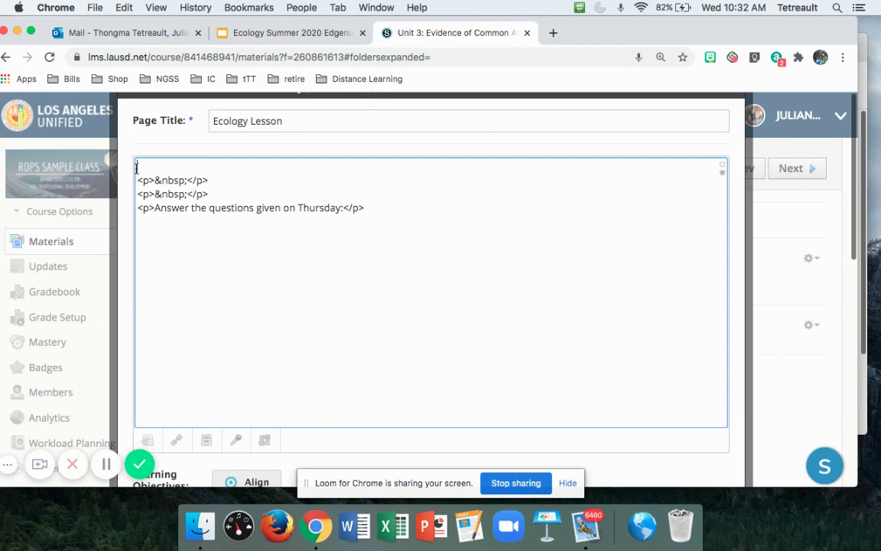
pyautogui.press('Return')
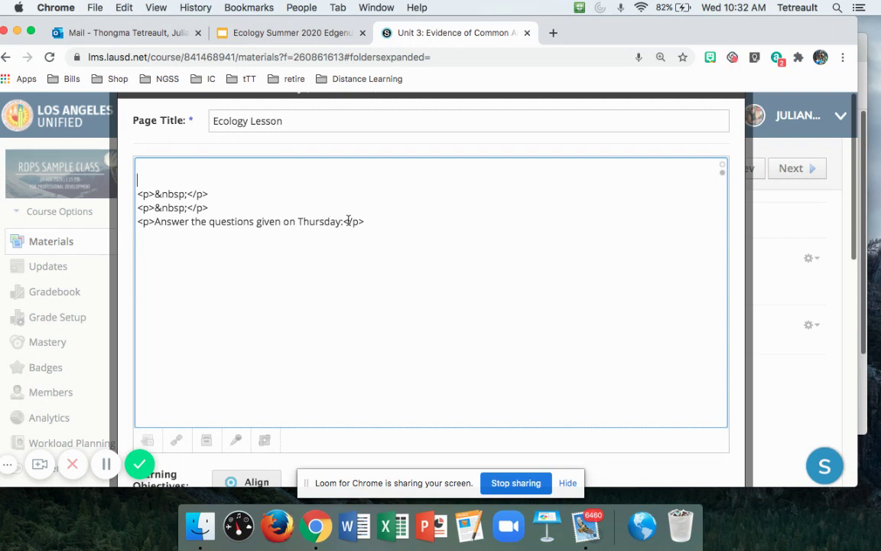
pyautogui.rightClick(262, 164)
pyautogui.click(295, 252)
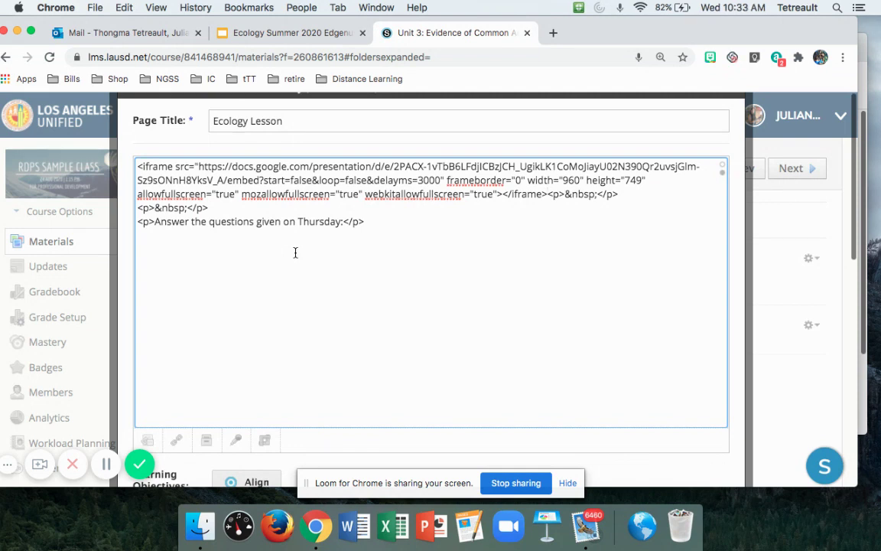
# Create the Ecology Lesson page in the Unit 3 folder
pyautogui.scroll(-2, 342, 292)
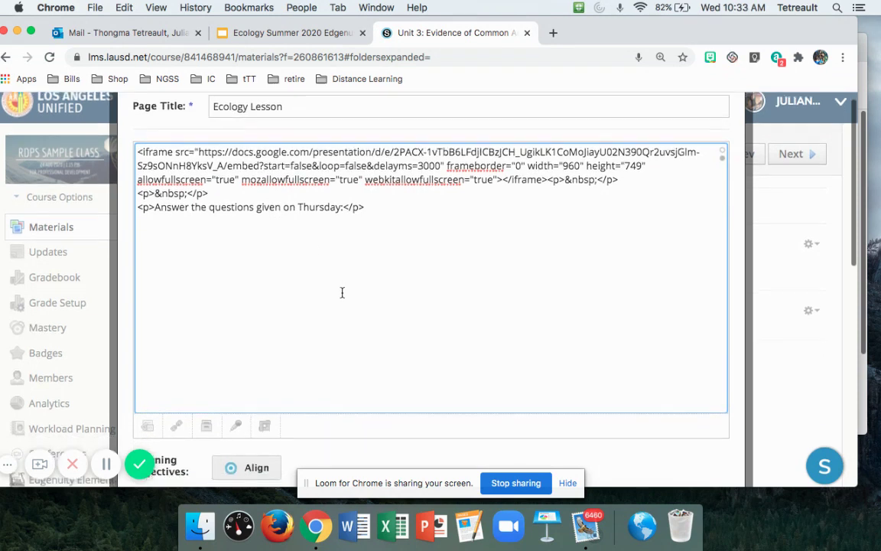
pyautogui.scroll(-3, 342, 292)
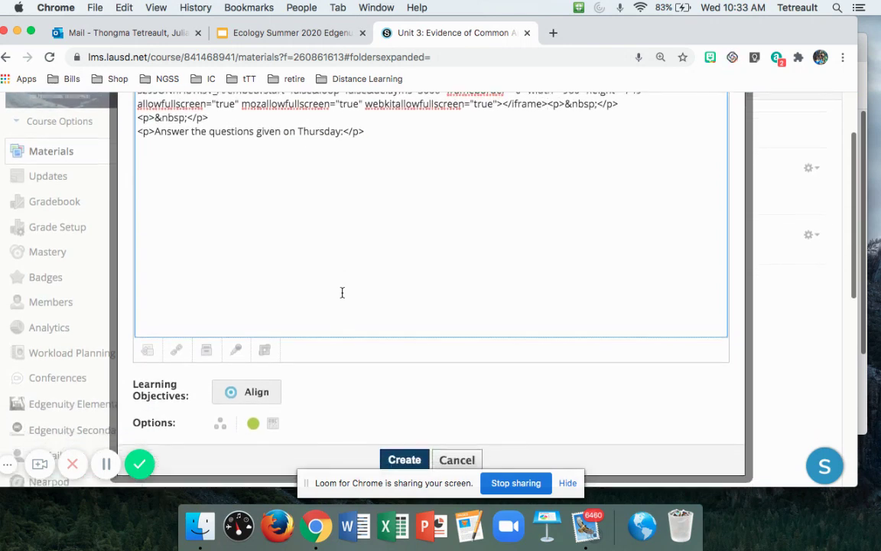
pyautogui.scroll(2, 342, 292)
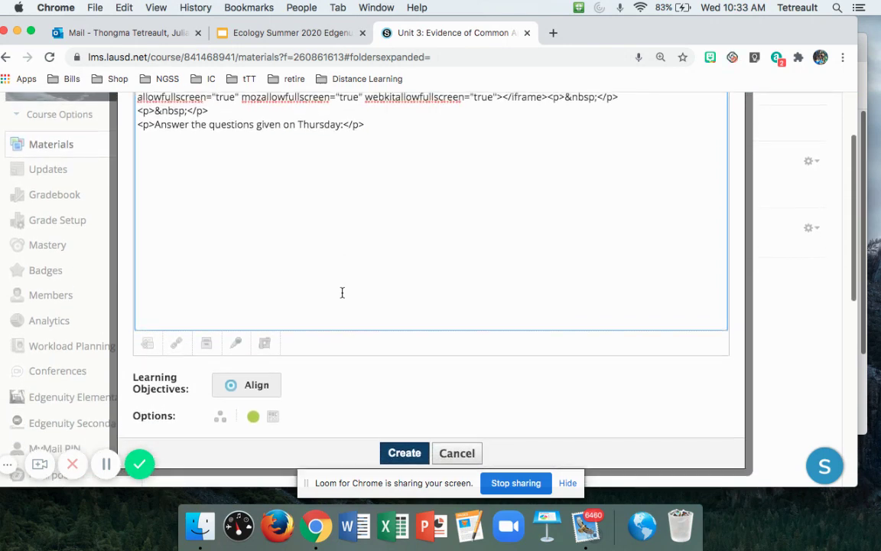
pyautogui.scroll(-2, 341, 292)
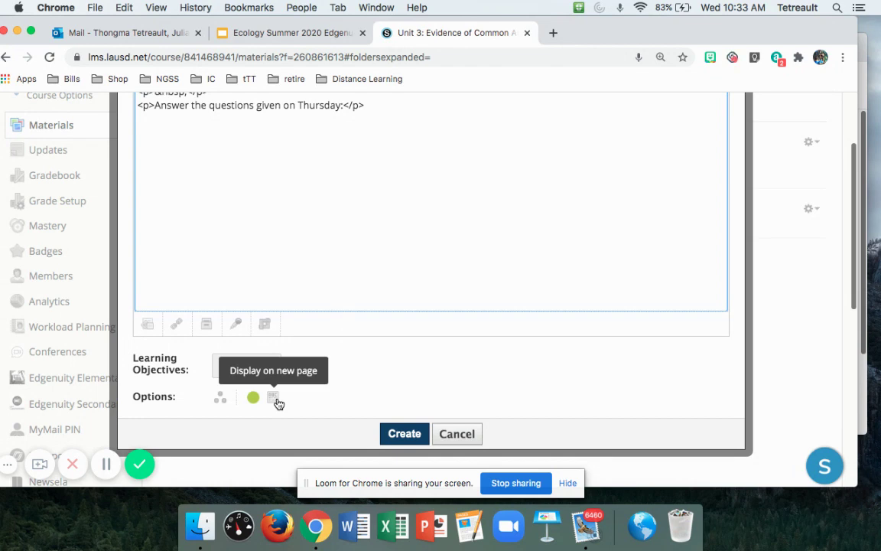
pyautogui.click(402, 432)
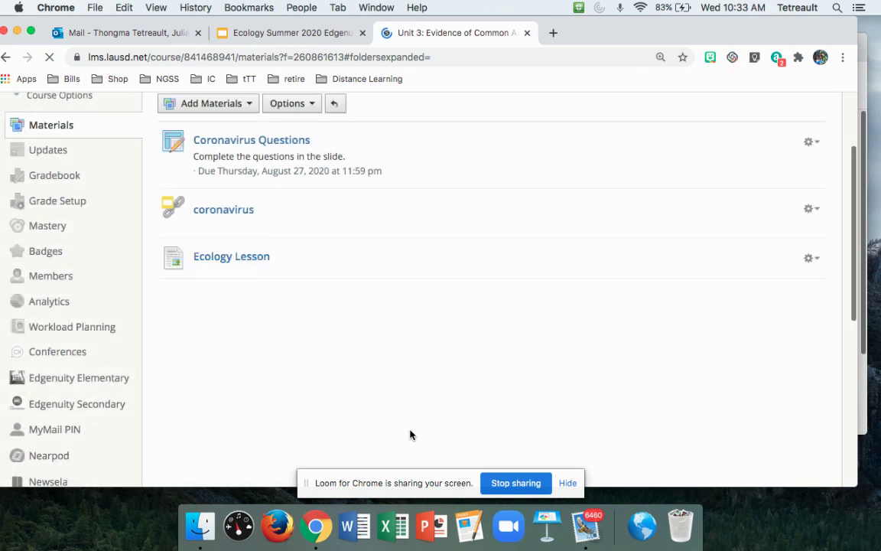
# Open the Ecology Lesson page and check the embedded slideshow by advancing to slide 3 and viewing the text below it
pyautogui.click(260, 263)
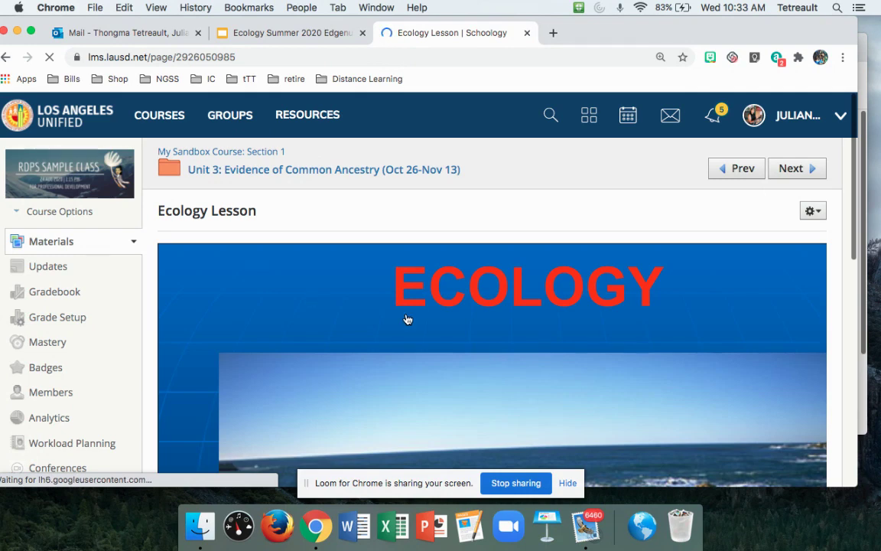
pyautogui.scroll(-3, 407, 319)
pyautogui.scroll(-5, 407, 319)
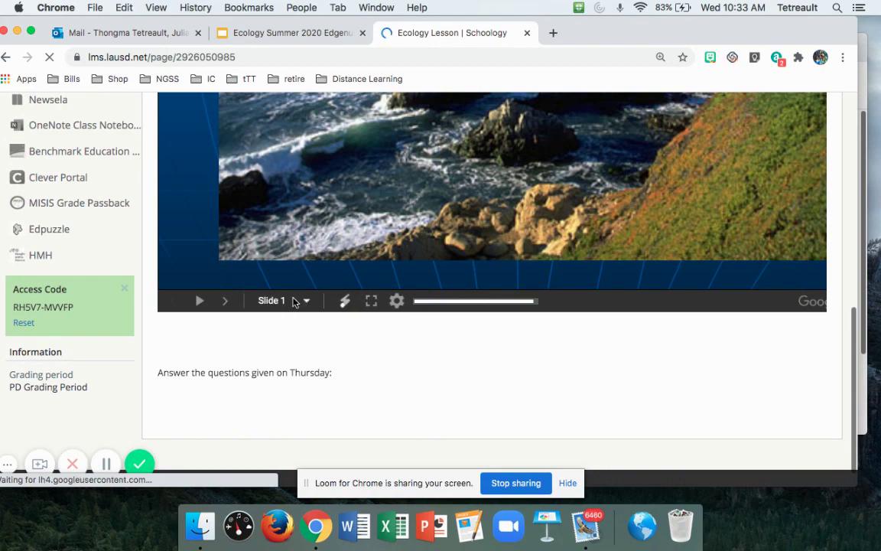
pyautogui.click(225, 301)
pyautogui.scroll(-5, 247, 369)
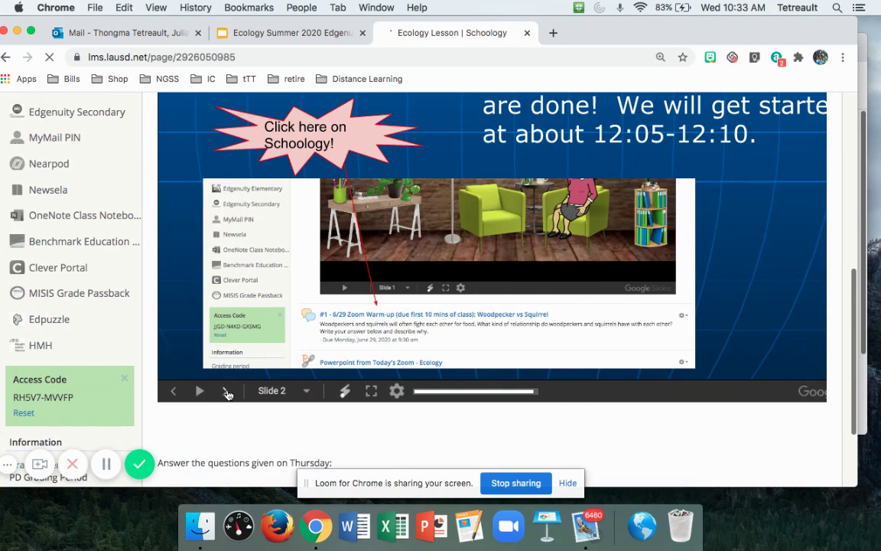
pyautogui.scroll(-3, 361, 399)
pyautogui.scroll(-3, 360, 399)
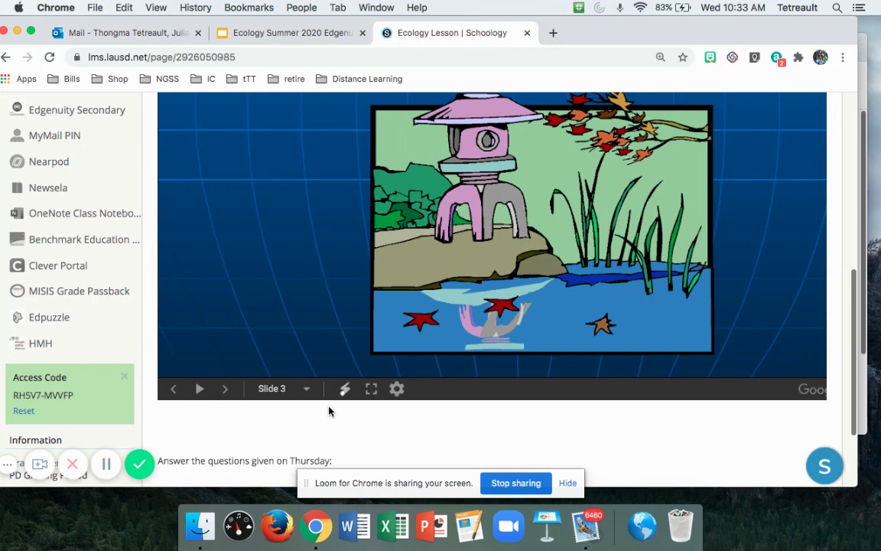
pyautogui.scroll(10, 329, 411)
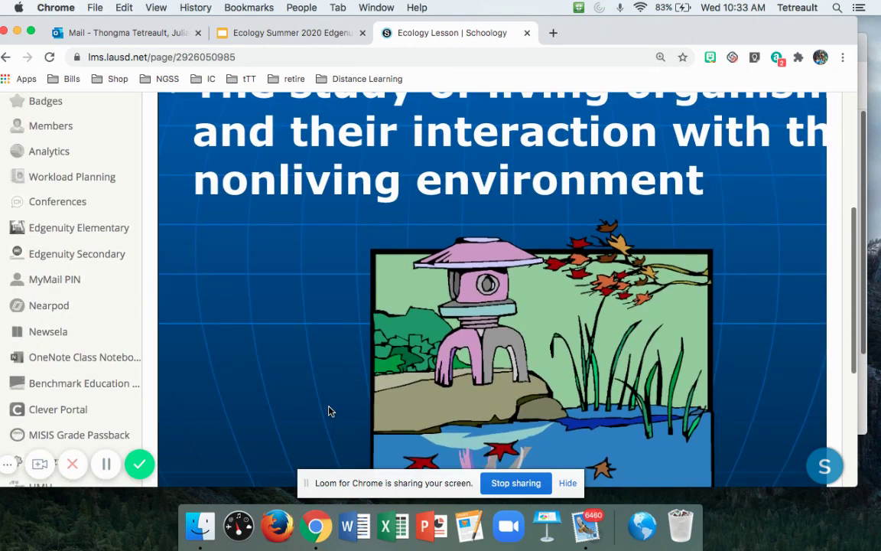
pyautogui.scroll(-10, 329, 411)
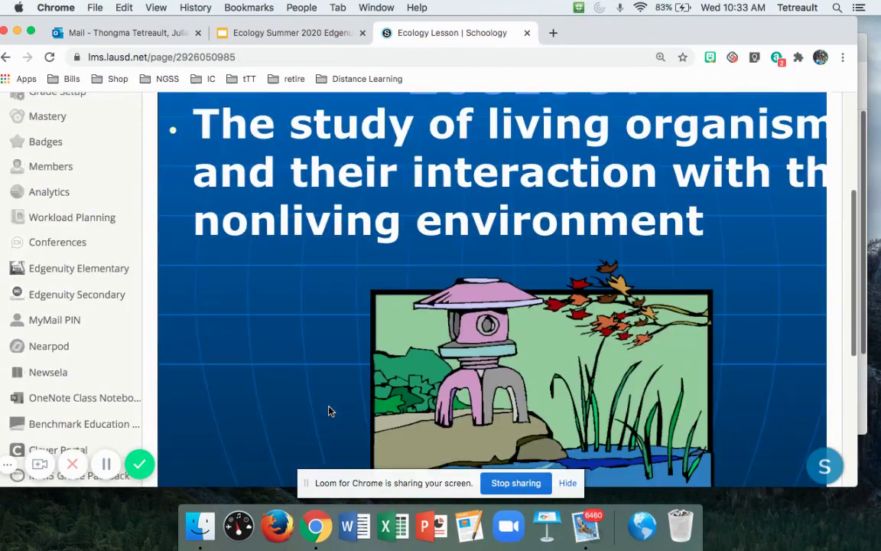
pyautogui.scroll(-2, 329, 411)
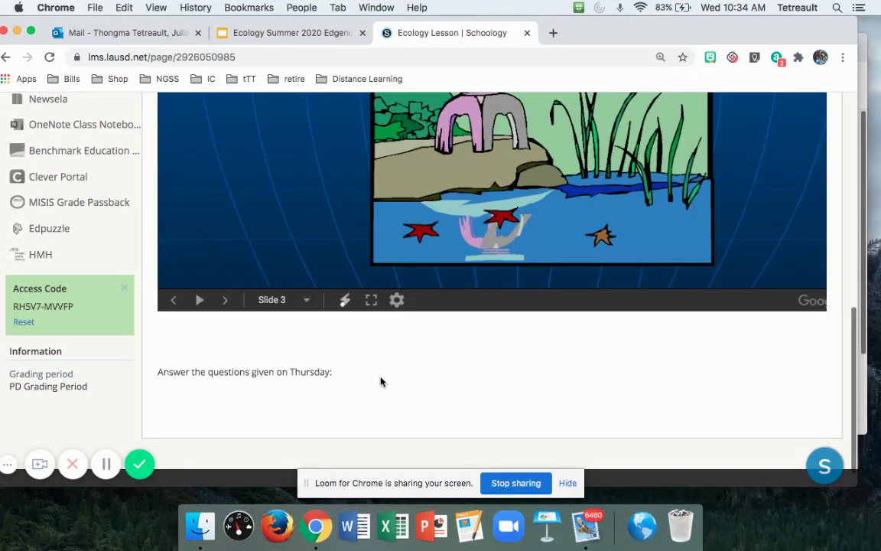
# Return to the Unit 3 materials, edit the Ecology Lesson page so that it displays inline, and save the changes
pyautogui.click(7, 58)
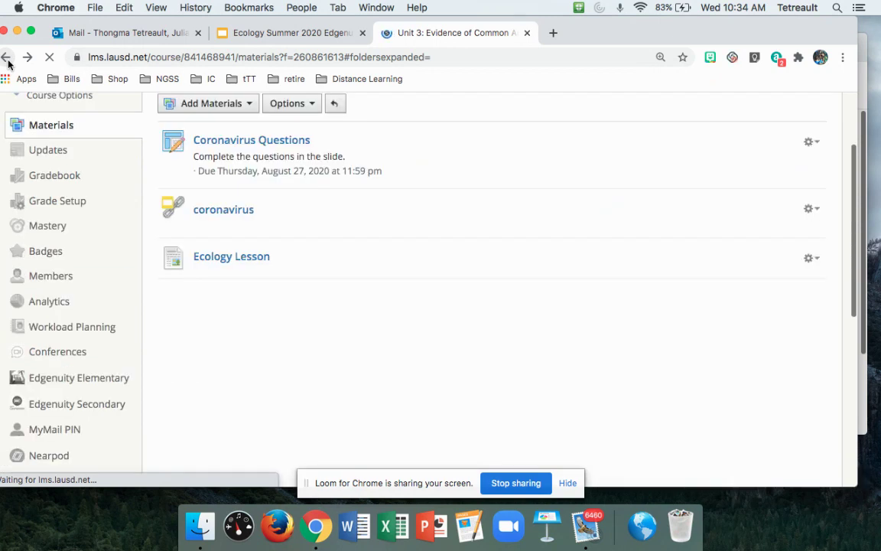
pyautogui.scroll(2, 207, 153)
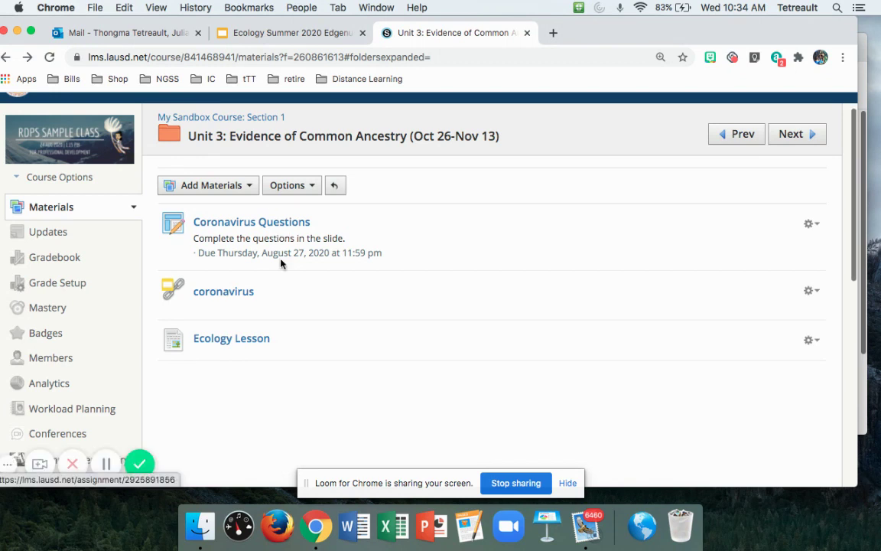
pyautogui.click(816, 342)
pyautogui.click(785, 366)
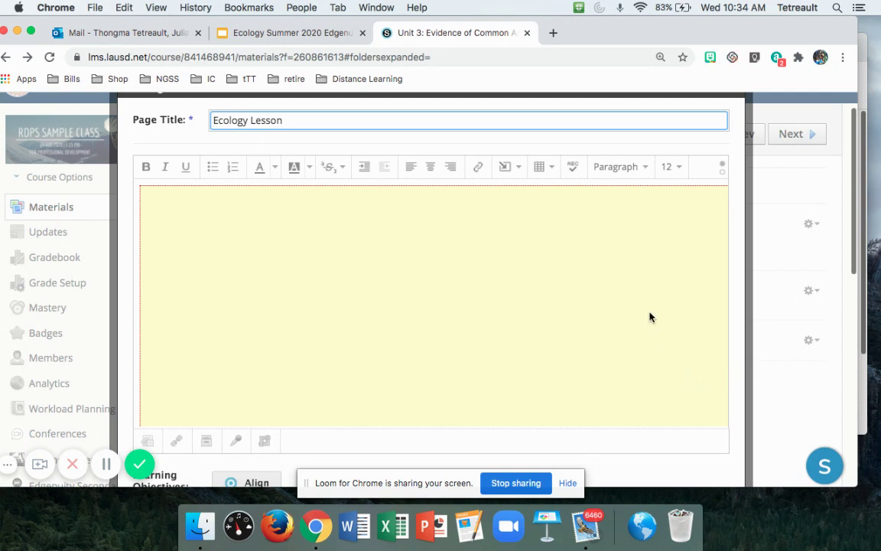
pyautogui.scroll(-5, 655, 207)
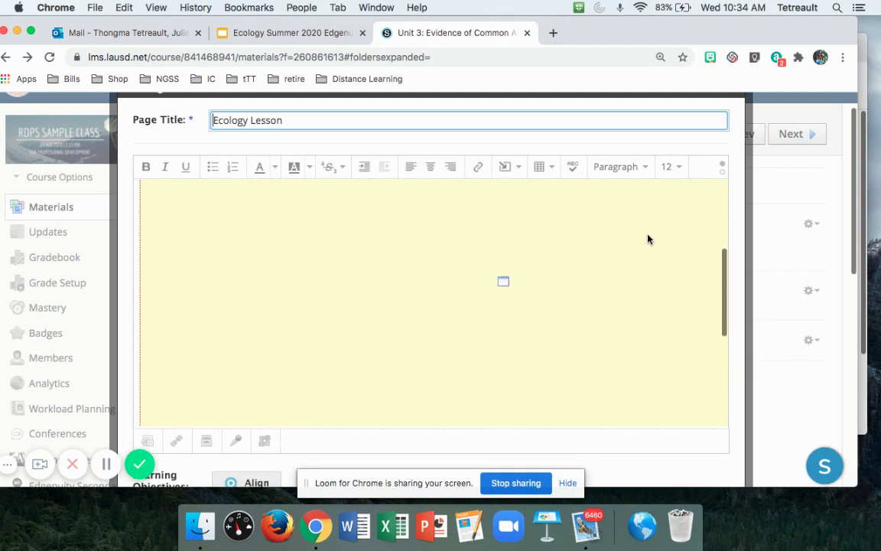
pyautogui.scroll(-5, 648, 239)
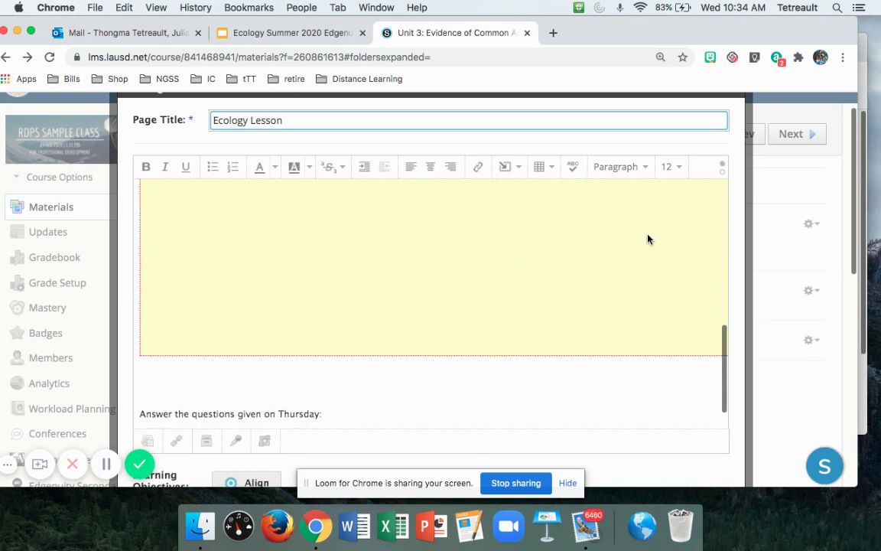
pyautogui.scroll(-4, 648, 240)
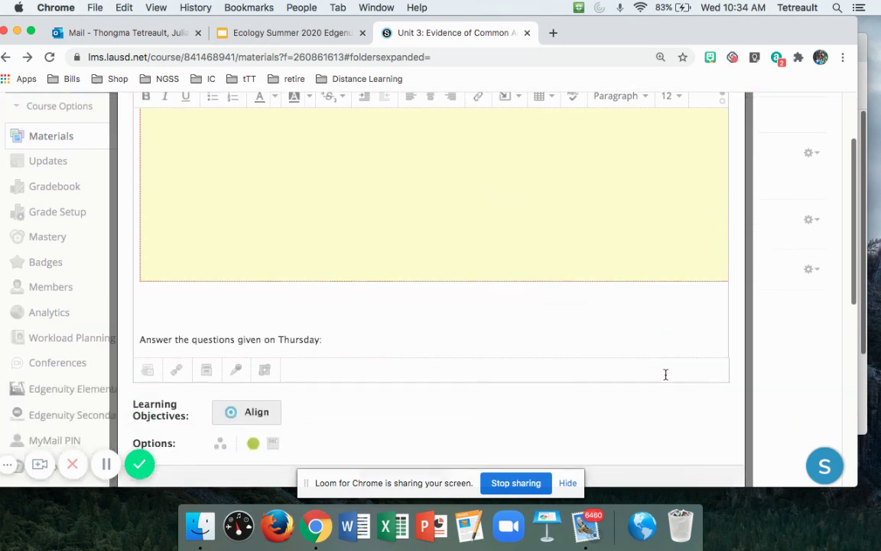
pyautogui.scroll(-3, 666, 375)
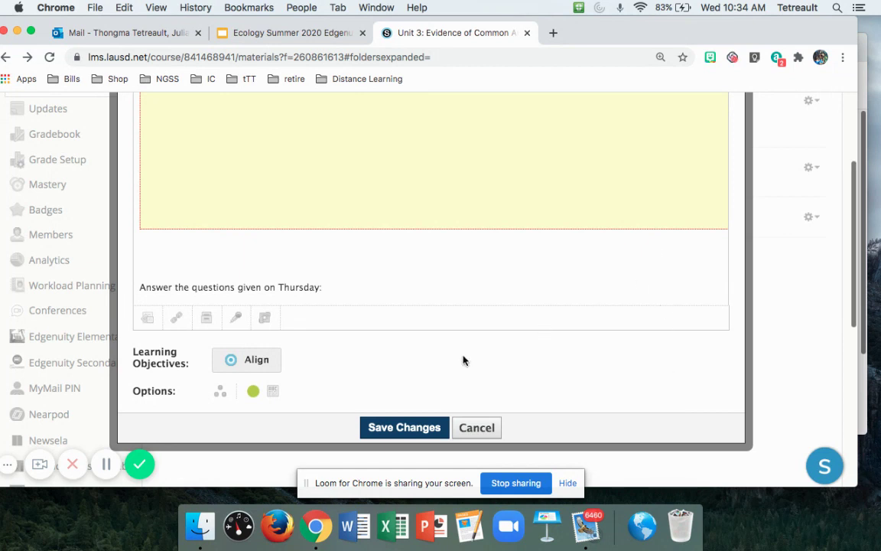
pyautogui.click(276, 394)
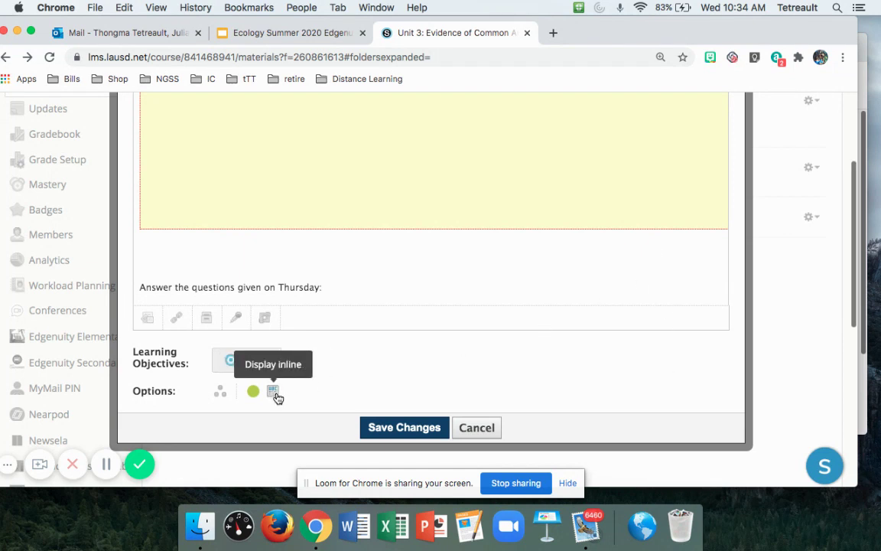
pyautogui.click(405, 426)
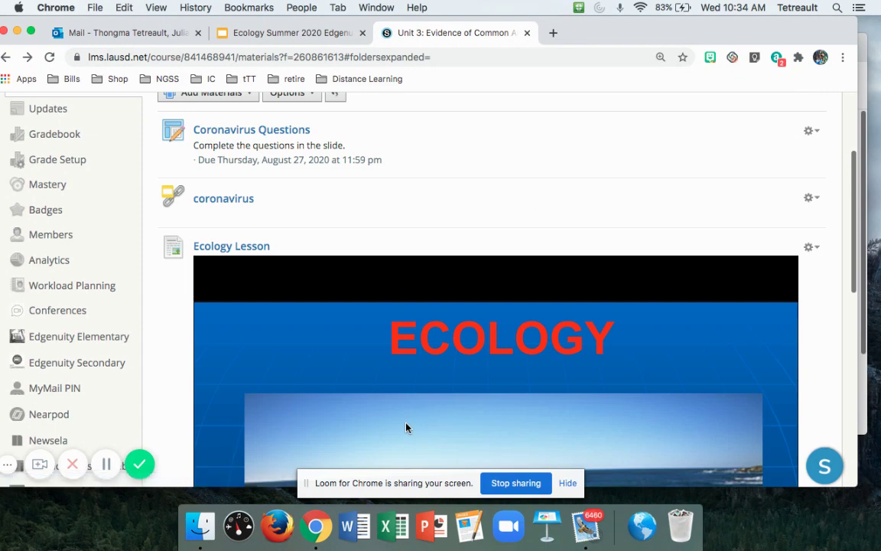
# Review the Unit 3 materials, examining the inline Ecology Lesson slideshow and the text beneath it
pyautogui.scroll(-5, 406, 427)
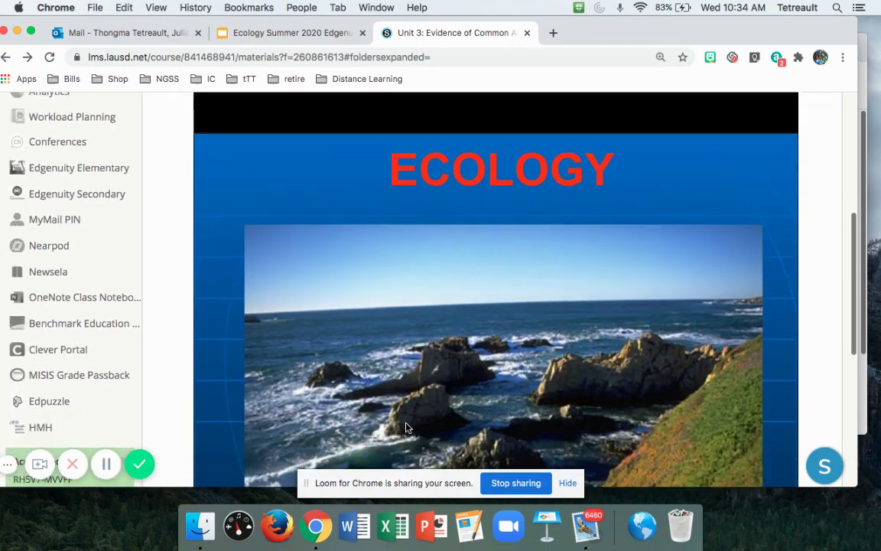
pyautogui.scroll(5, 406, 427)
pyautogui.scroll(4, 406, 427)
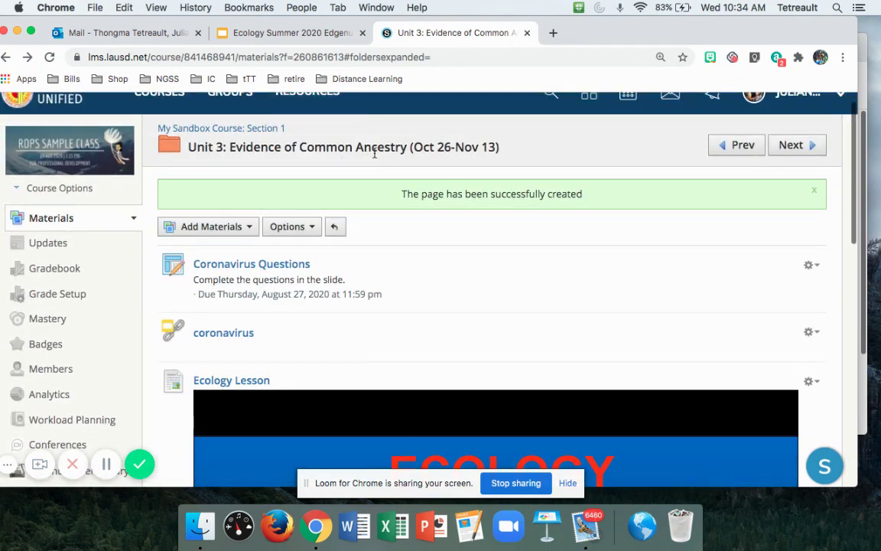
pyautogui.scroll(-5, 383, 345)
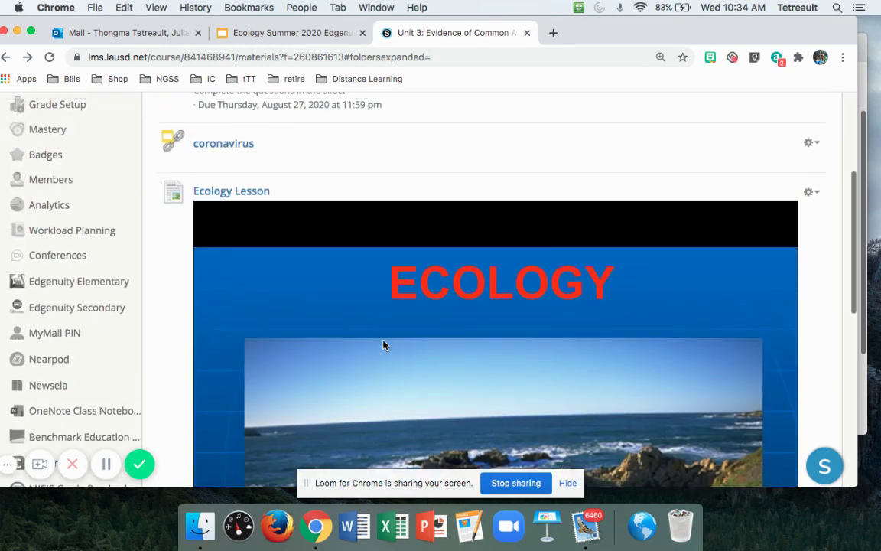
pyautogui.scroll(2, 382, 322)
pyautogui.scroll(-5, 346, 216)
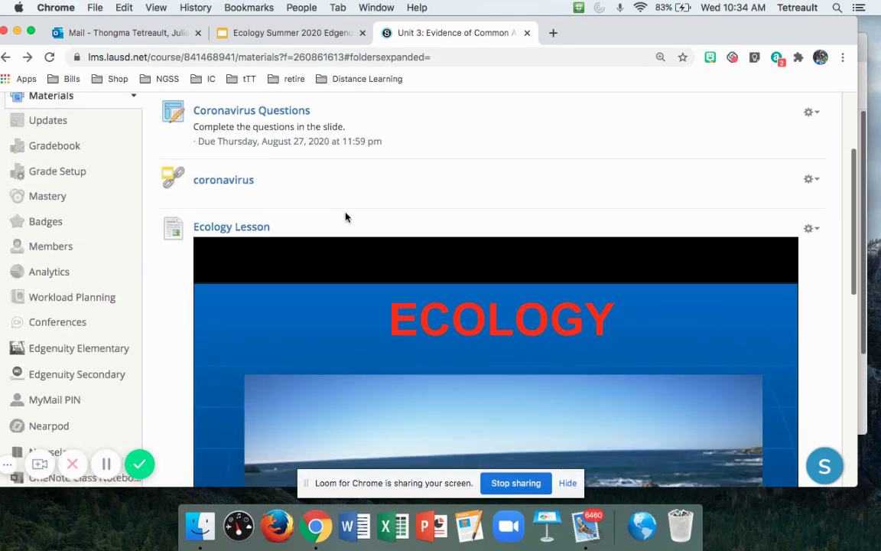
pyautogui.scroll(-7, 382, 304)
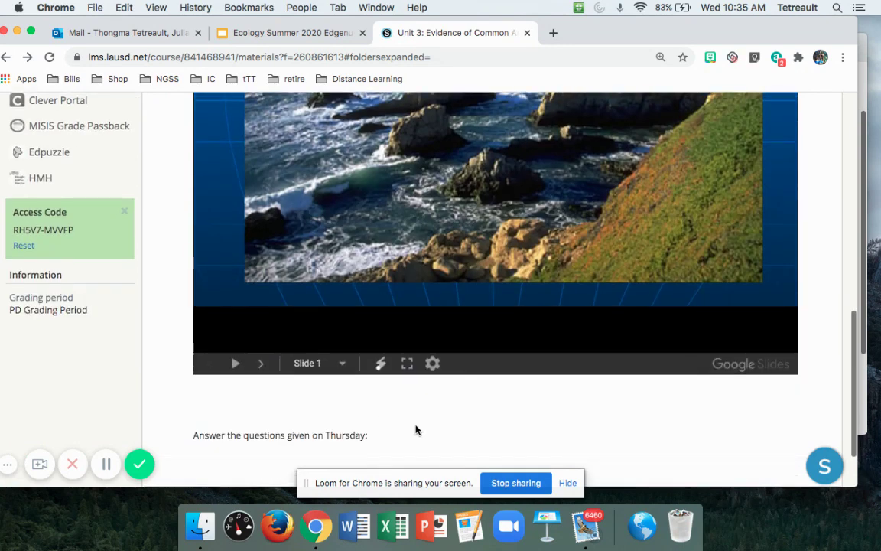
pyautogui.scroll(-1, 390, 443)
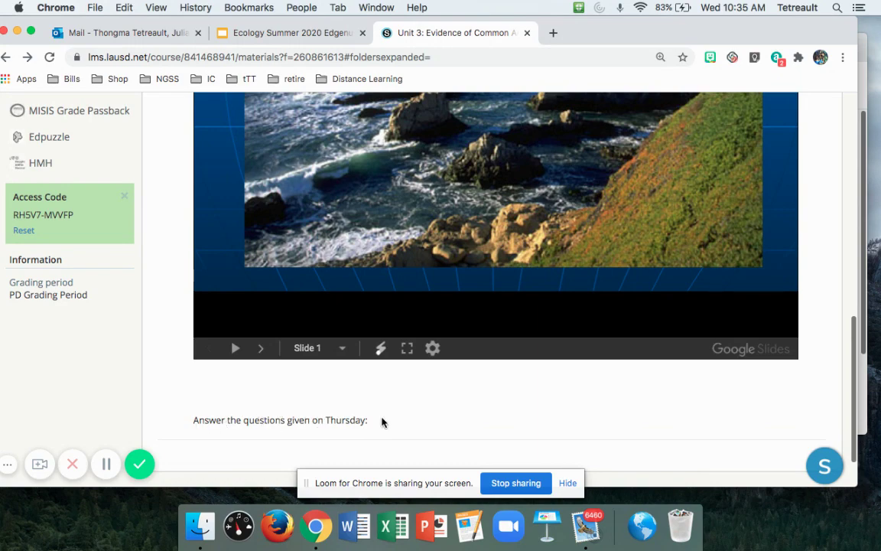
pyautogui.scroll(7, 382, 423)
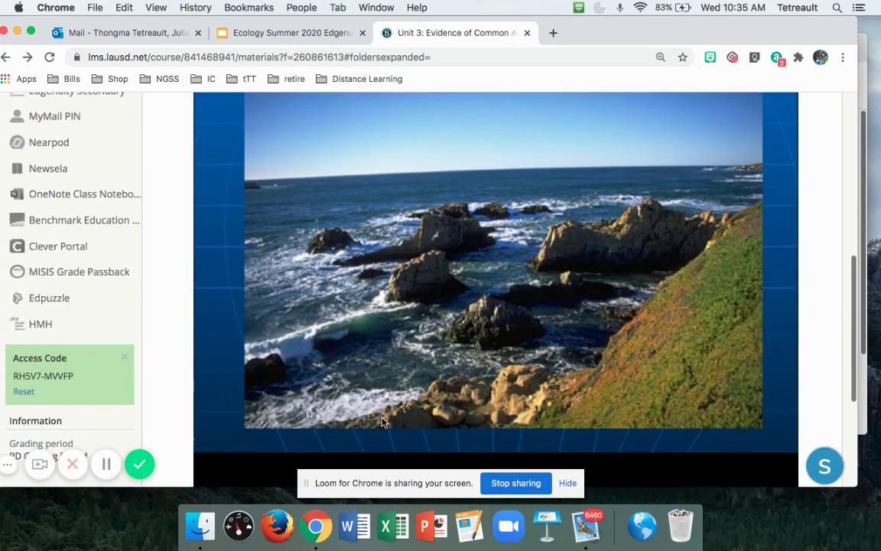
pyautogui.scroll(2, 382, 423)
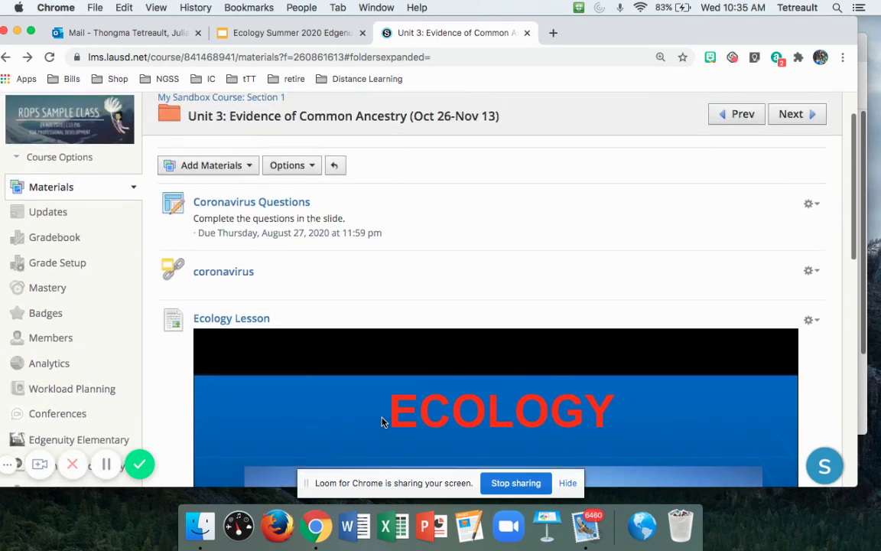
pyautogui.scroll(-6, 383, 422)
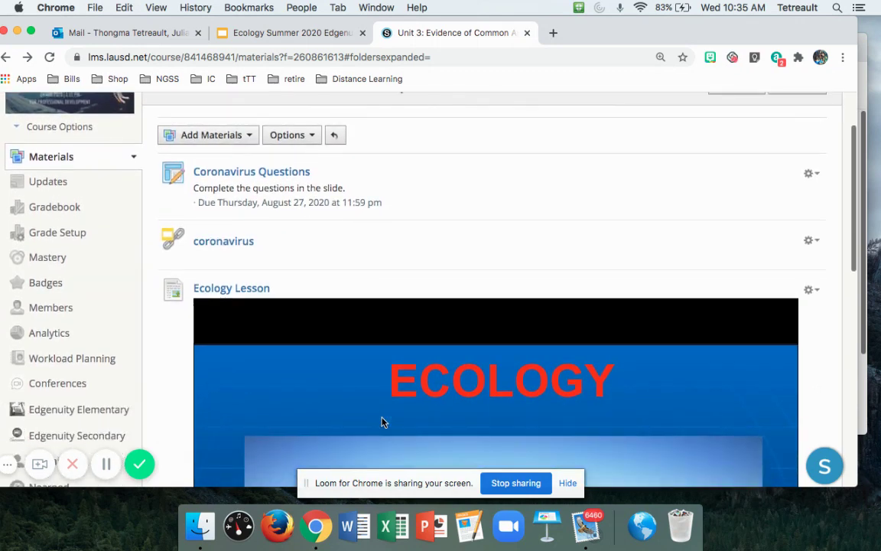
pyautogui.scroll(-3, 382, 422)
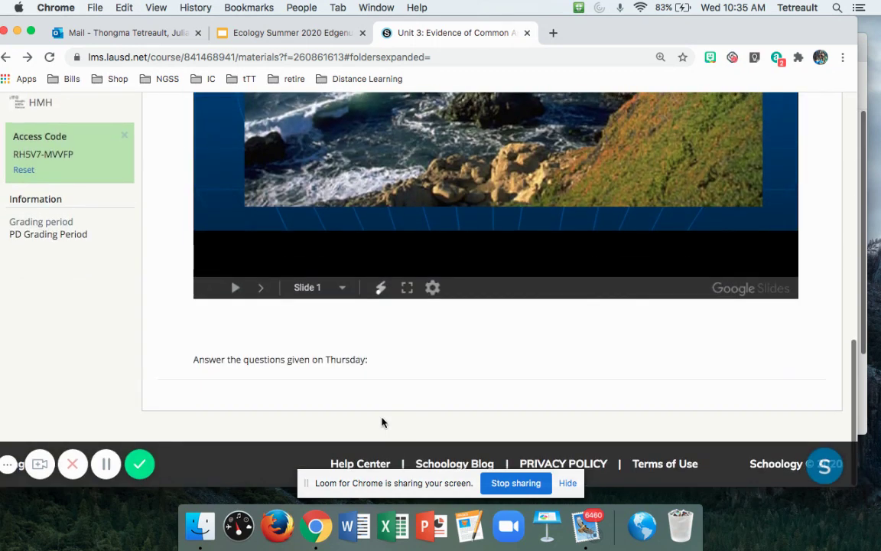
pyautogui.scroll(4, 383, 422)
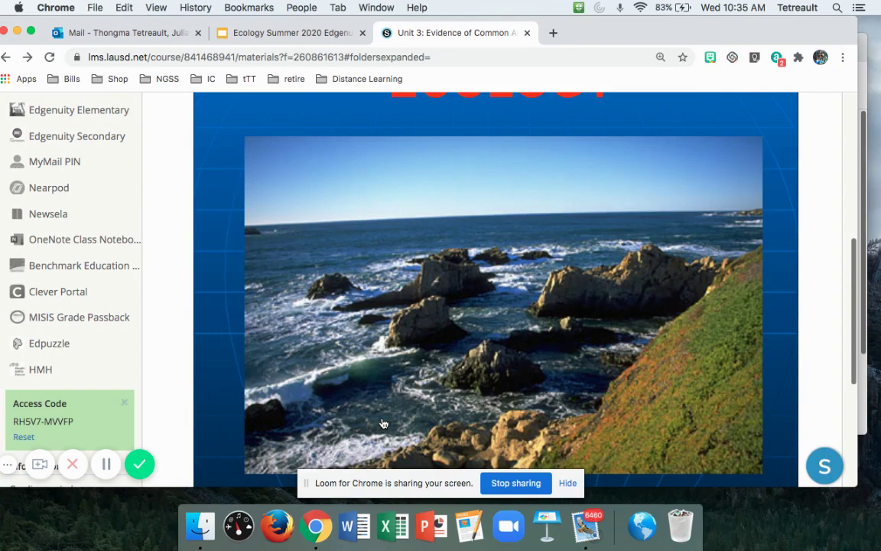
pyautogui.scroll(3, 384, 423)
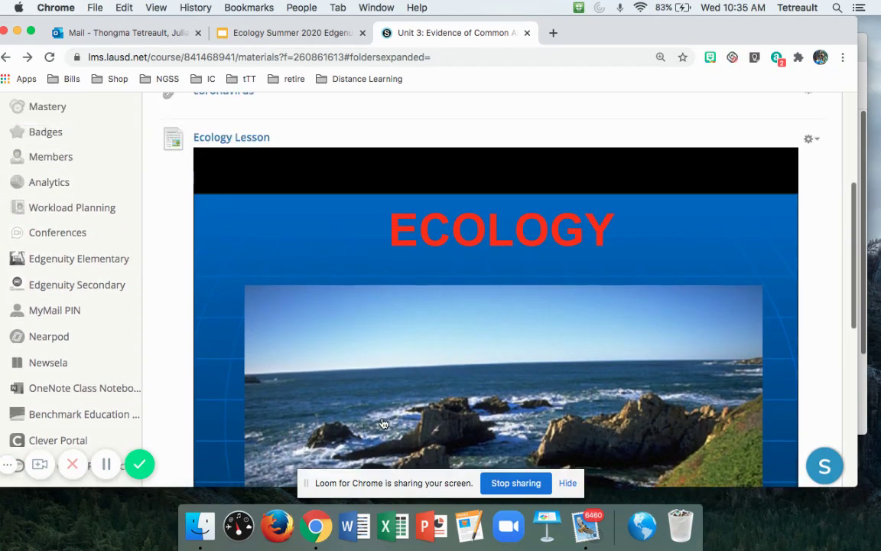